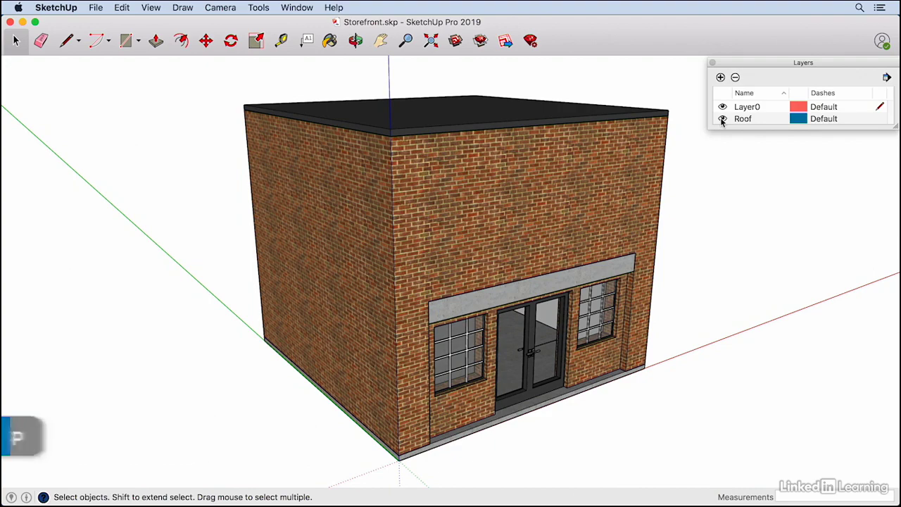
# Hide the Roof layer to open up the storefront interior.
pyautogui.click(722, 120)
pyautogui.press('o')
pyautogui.moveTo(491, 88); pyautogui.dragTo(620, 352)
pyautogui.press('space')
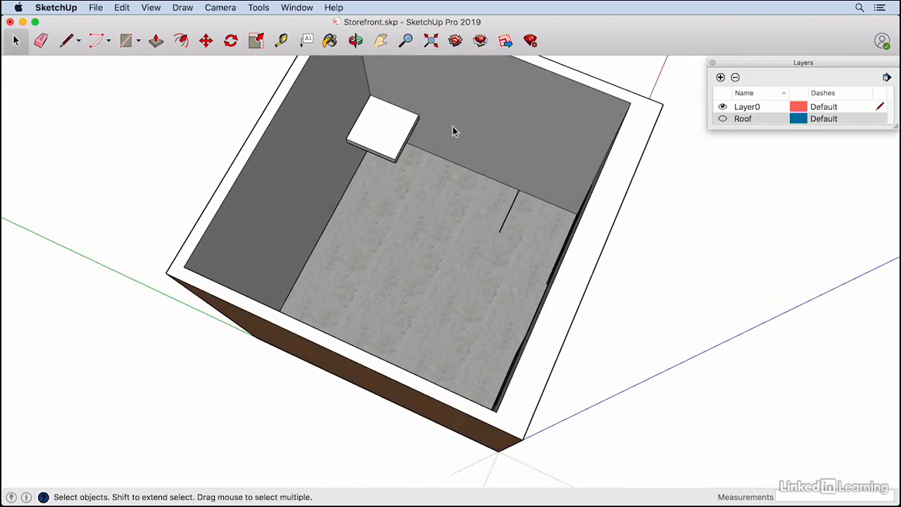
# Draw a vertical line up the wall from the floor line's end to the slab's lower rear corner height, then a horizontal line to that corner.
pyautogui.scroll(4, 452, 126)
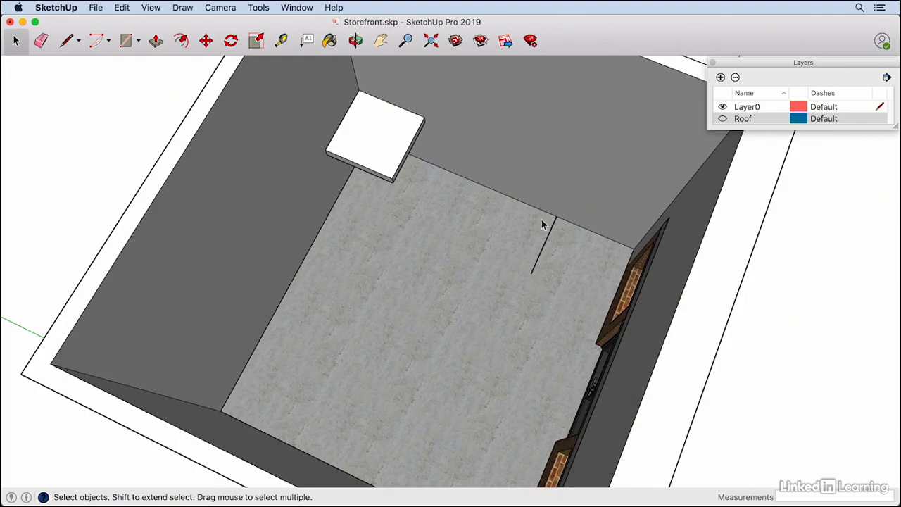
pyautogui.scroll(3, 553, 242)
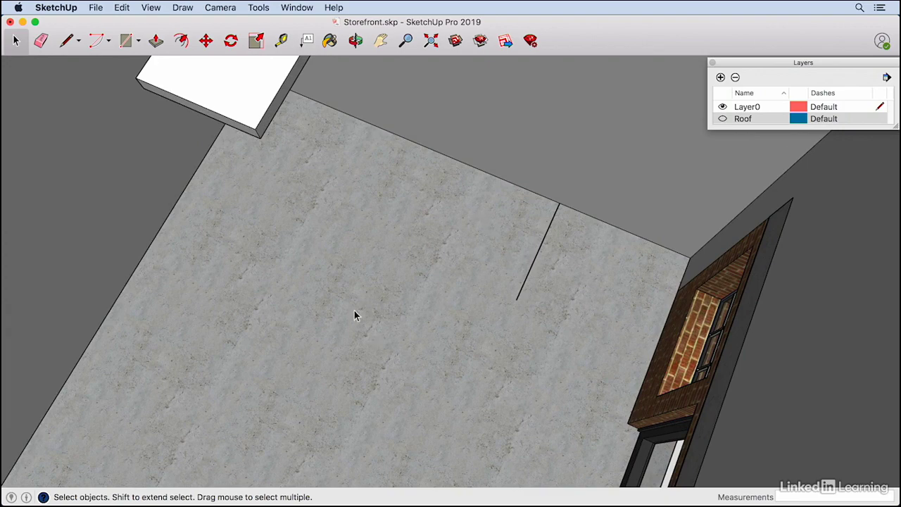
pyautogui.moveTo(354, 316); pyautogui.dragTo(412, 242, button='middle')
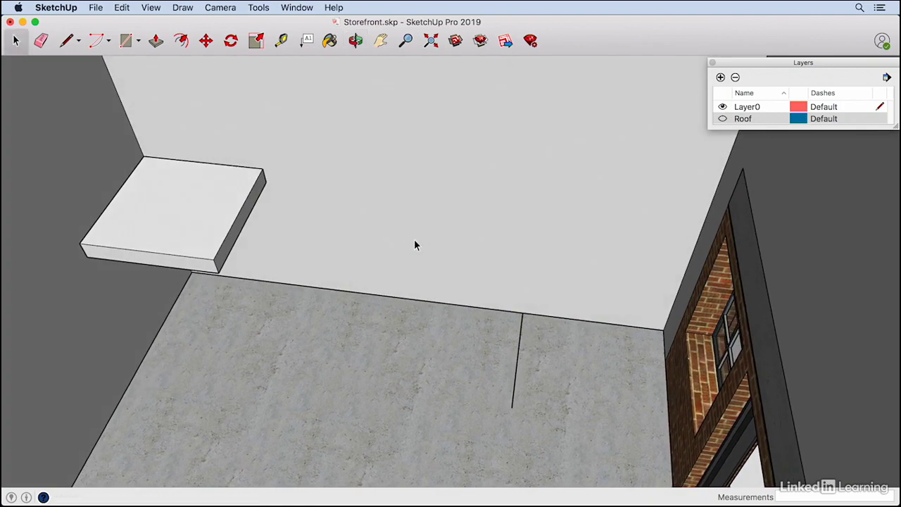
pyautogui.moveTo(414, 239); pyautogui.dragTo(371, 259, button='middle')
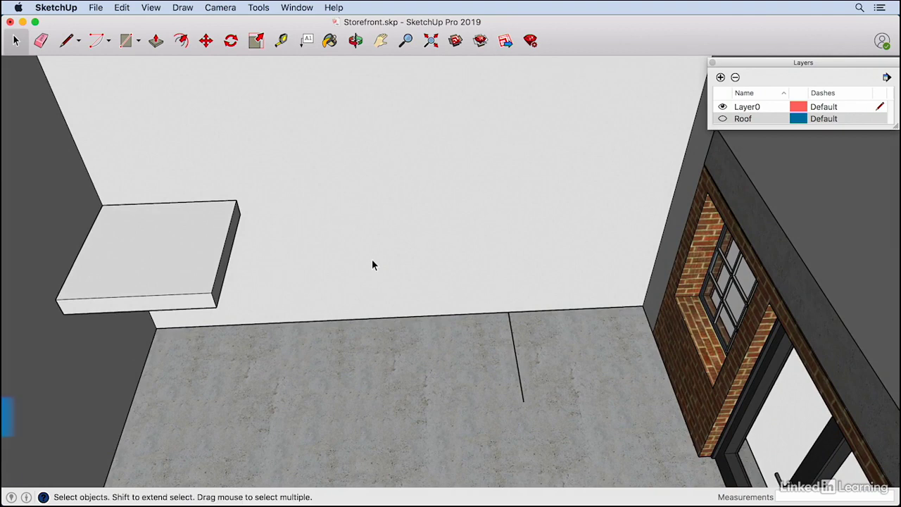
pyautogui.press('l')
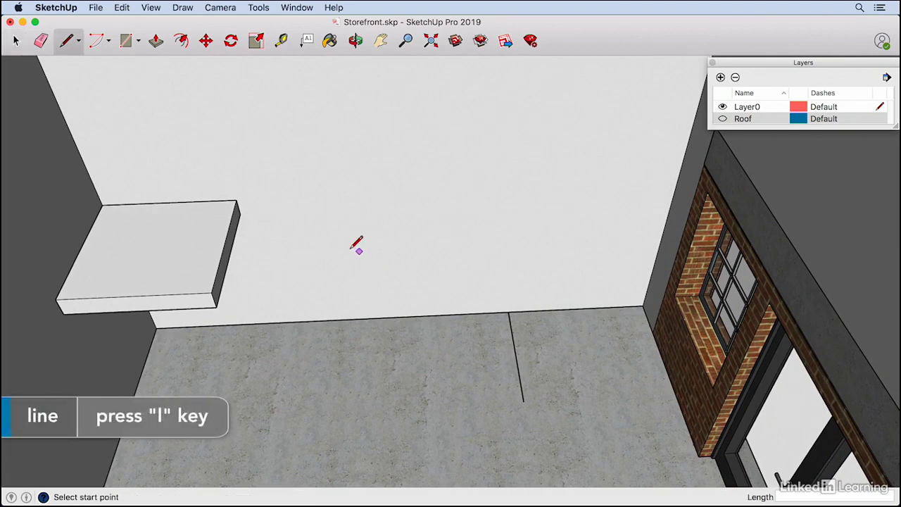
pyautogui.click(509, 311)
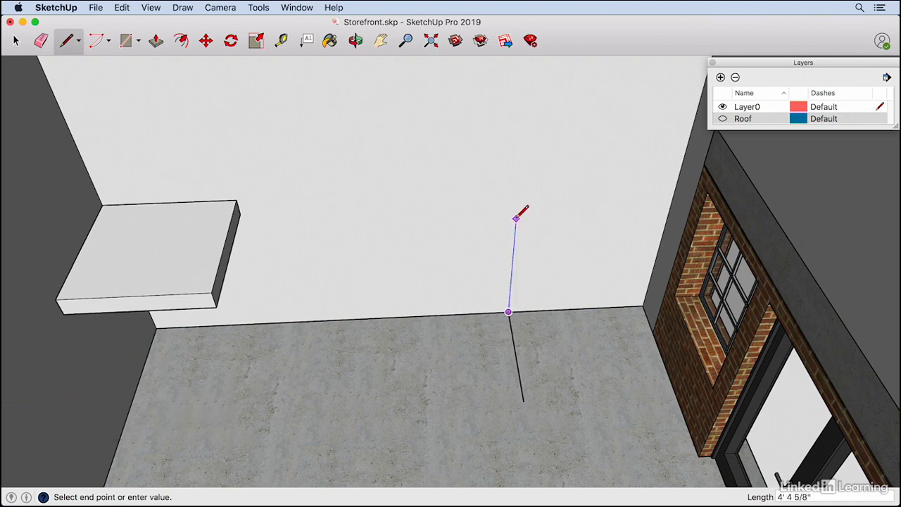
pyautogui.press('Up')
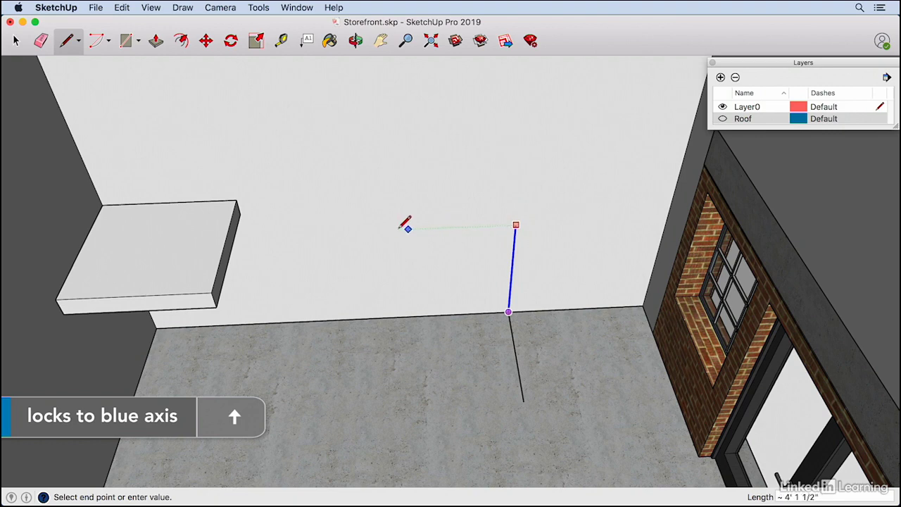
pyautogui.click(241, 213)
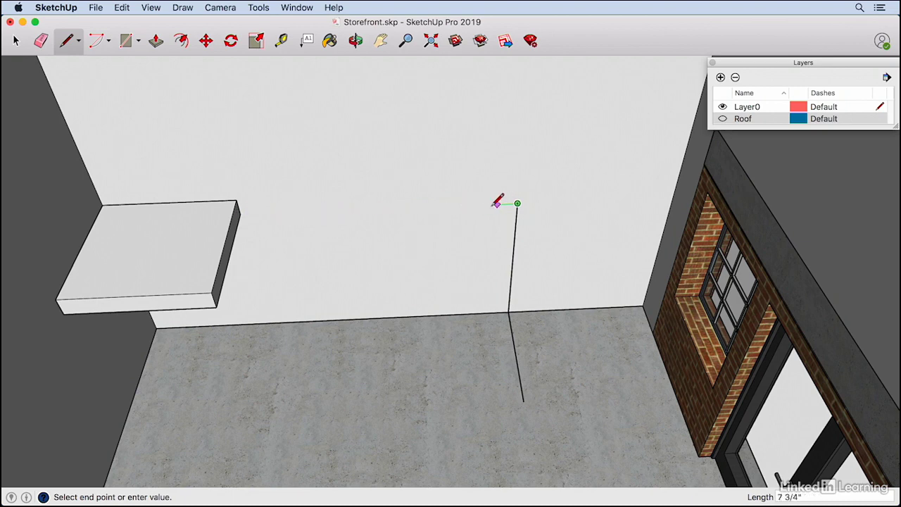
pyautogui.click(240, 213)
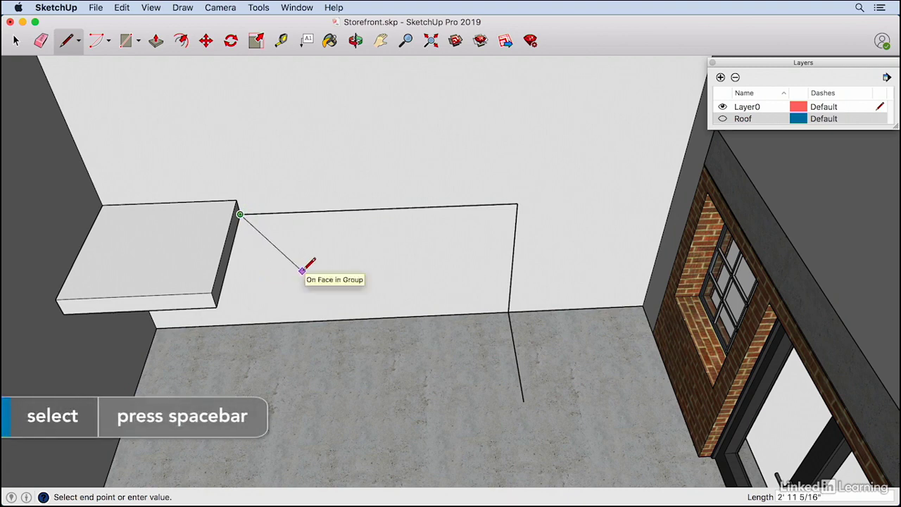
pyautogui.press('space')
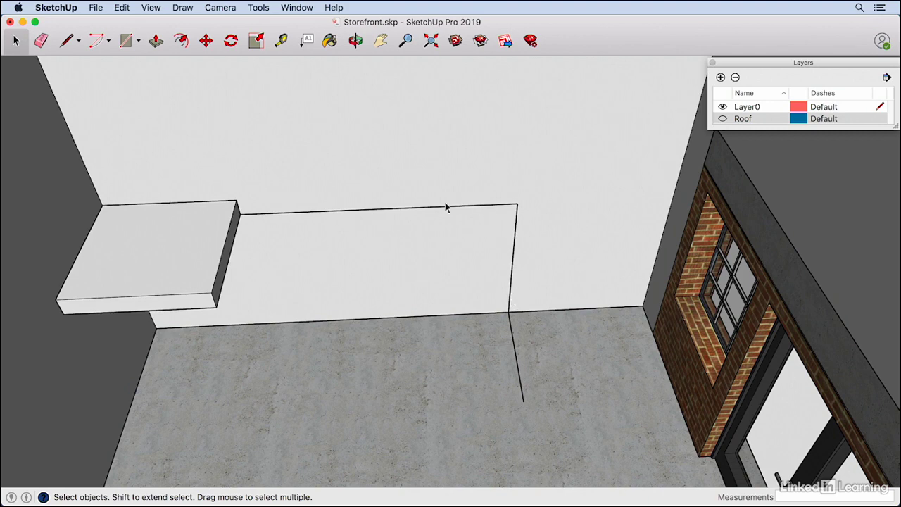
# Divide the vertical wall line into 9 equal segments.
pyautogui.rightClick(515, 244)
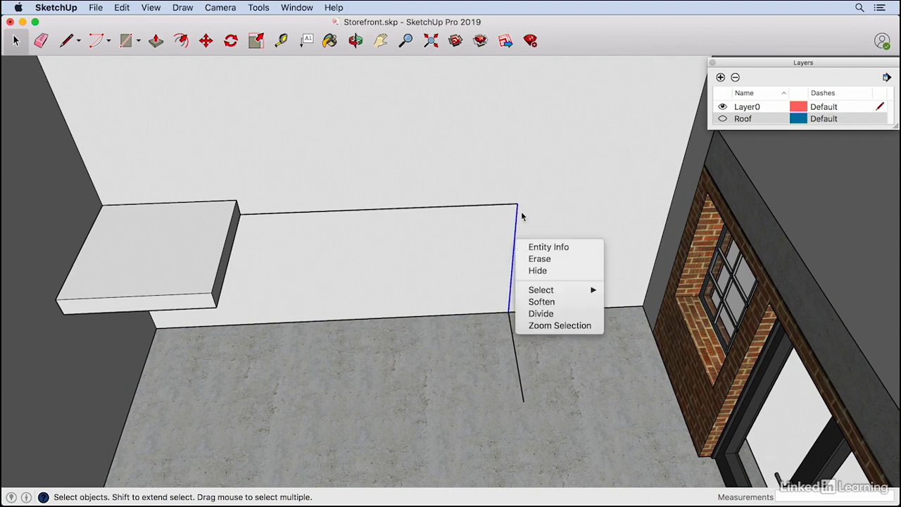
pyautogui.click(540, 314)
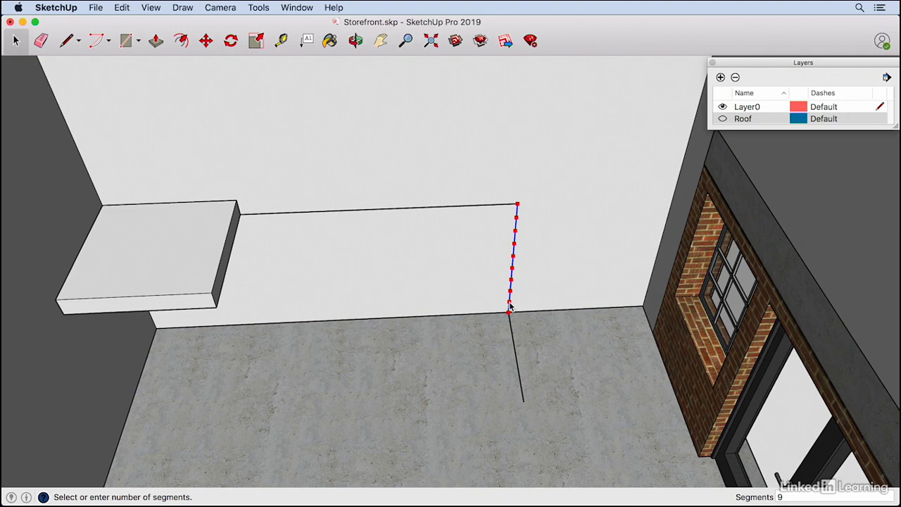
pyautogui.click(510, 307)
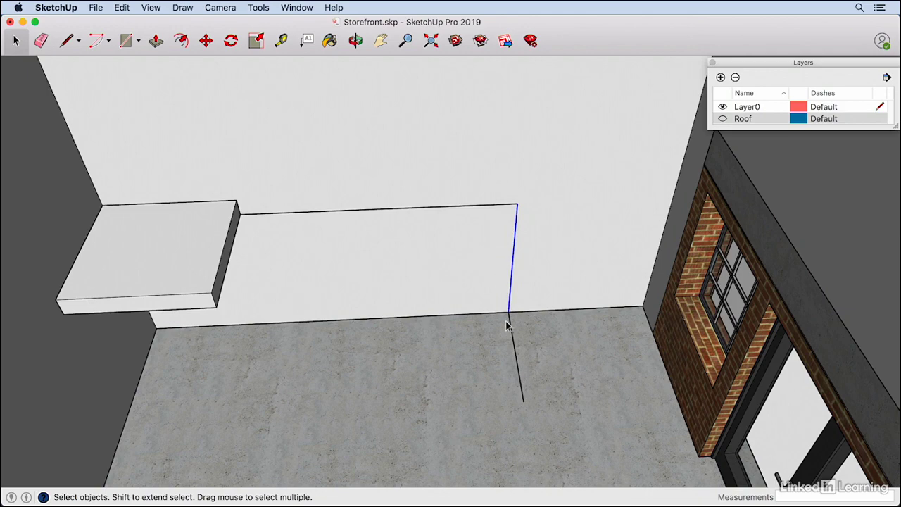
pyautogui.scroll(5, 511, 308)
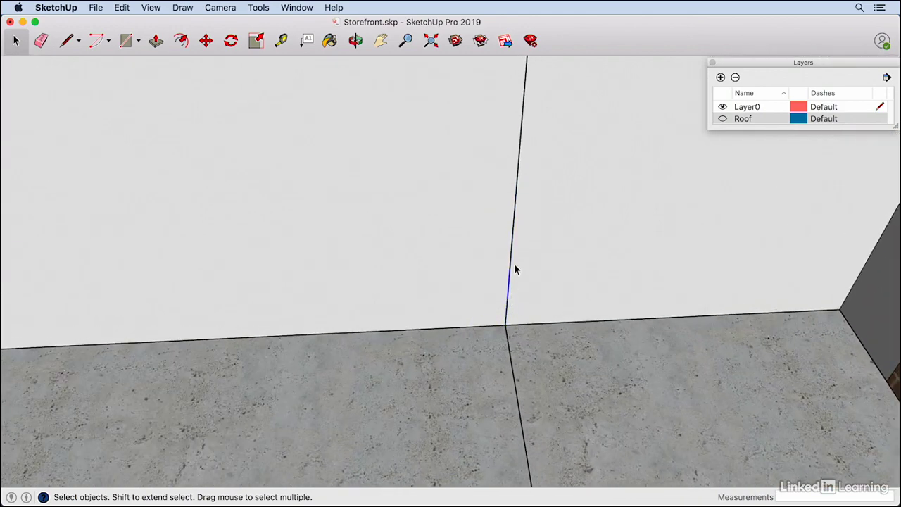
pyautogui.scroll(-4, 512, 259)
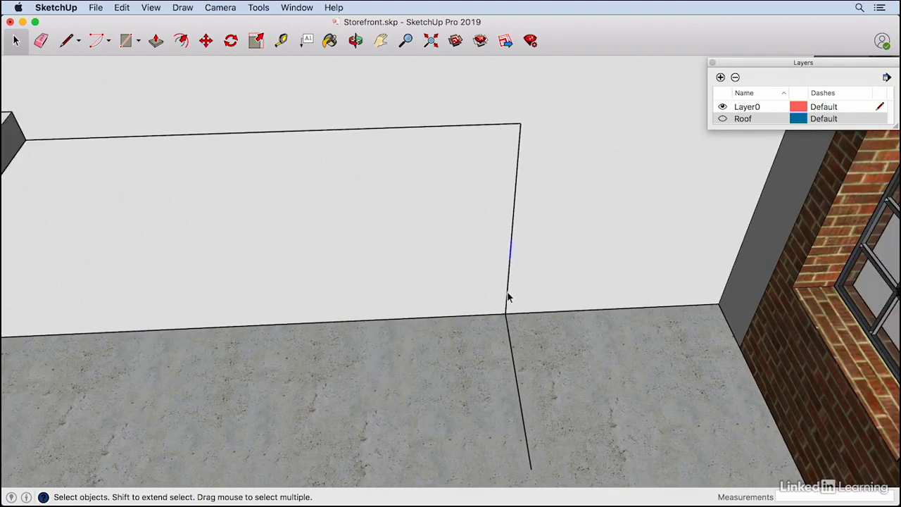
pyautogui.scroll(-1, 504, 289)
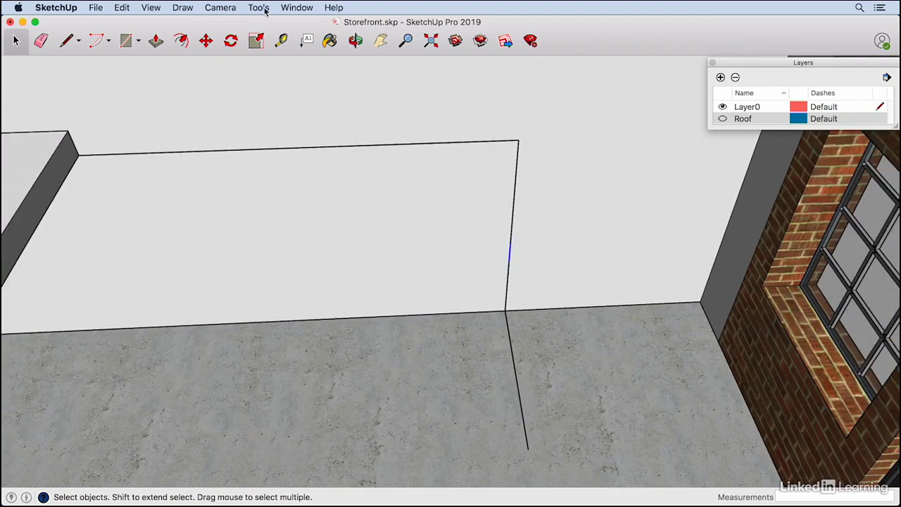
# Turn on Endpoints in the style's edge settings so the divided segments show.
pyautogui.click(296, 7)
pyautogui.click(317, 163)
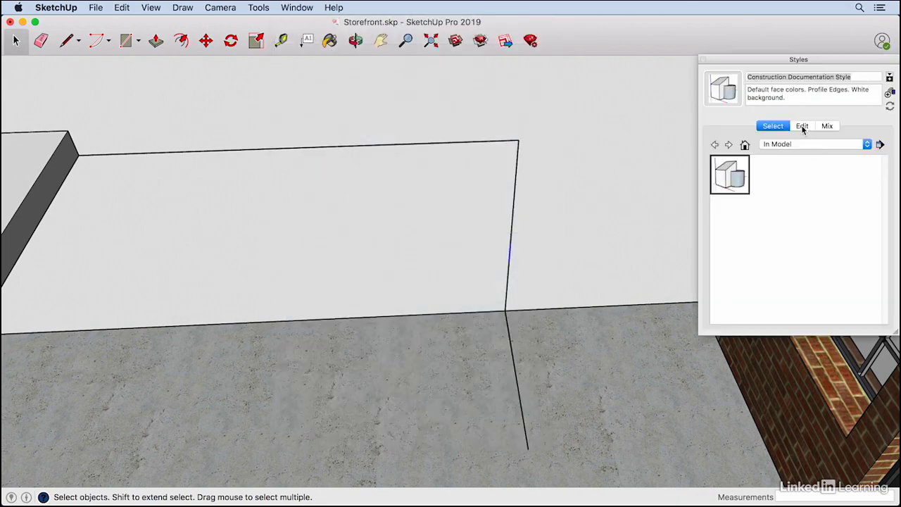
pyautogui.click(802, 126)
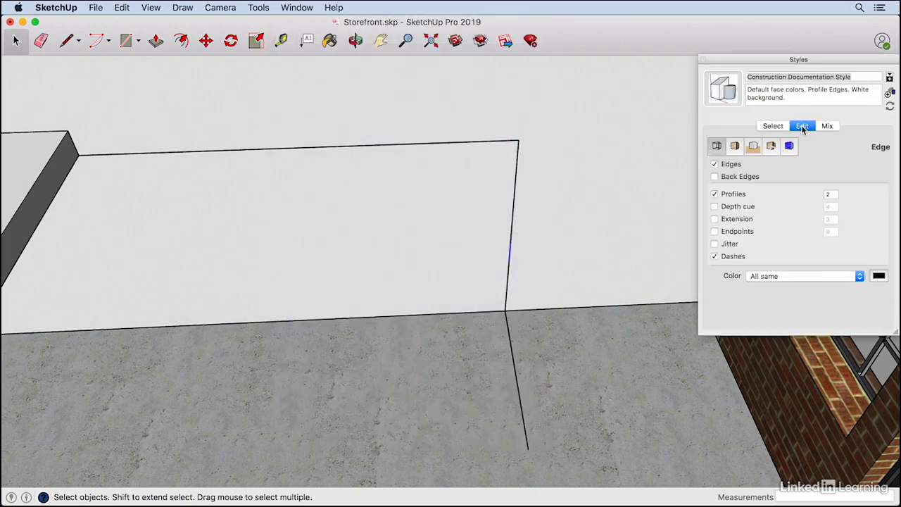
pyautogui.click(716, 231)
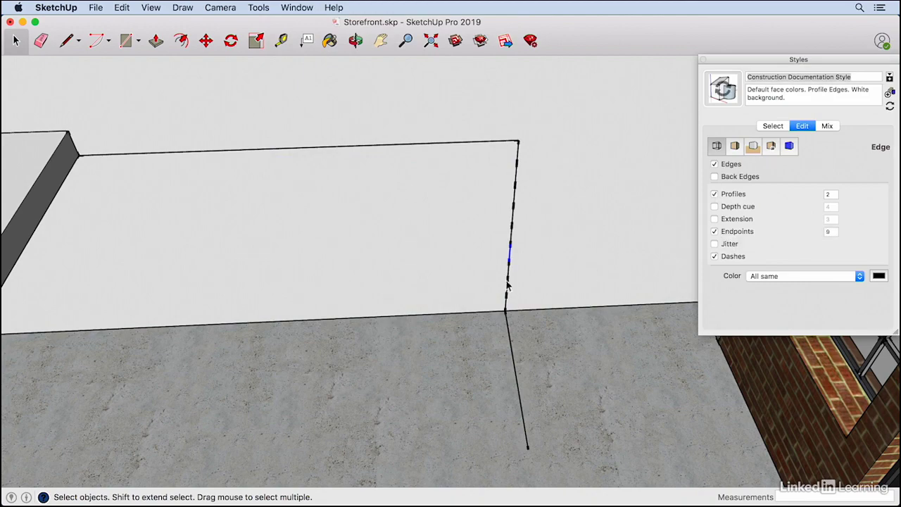
pyautogui.scroll(5, 510, 292)
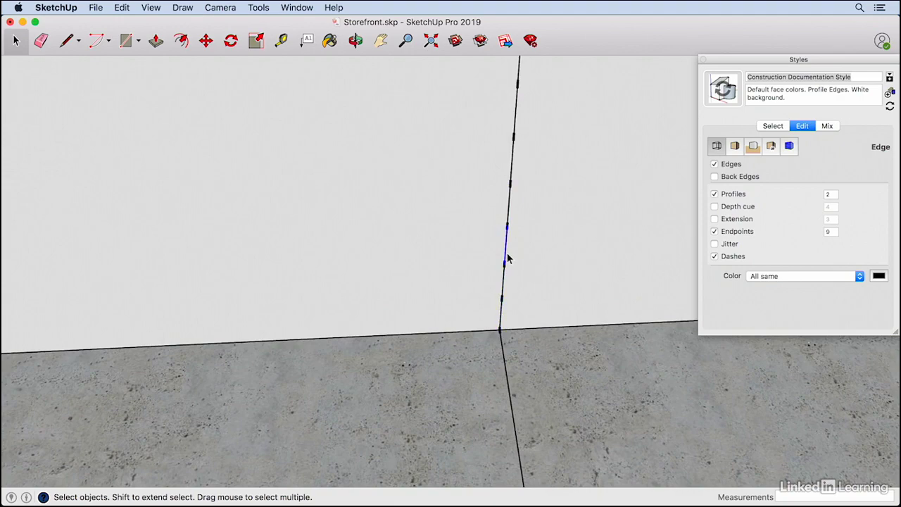
pyautogui.scroll(-6, 501, 292)
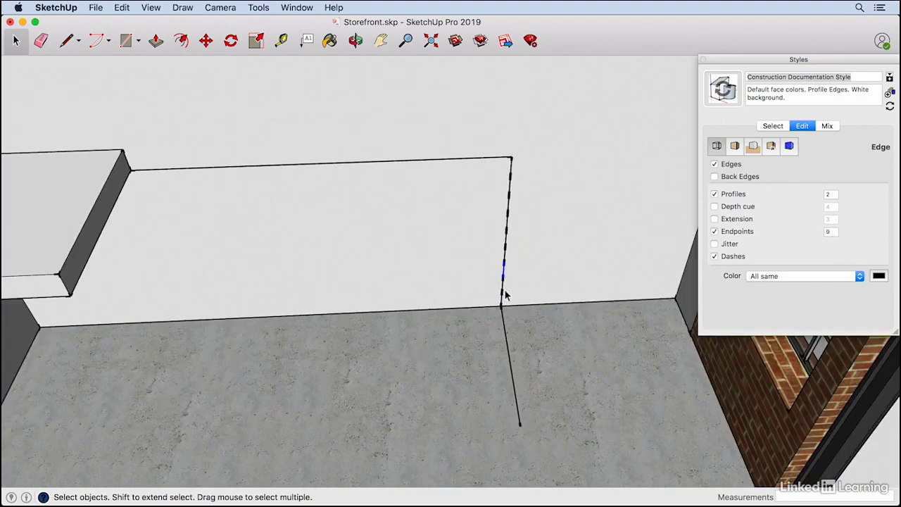
# Divide the horizontal wall line between the slab and the corner into 9 equal segments.
pyautogui.click(481, 162)
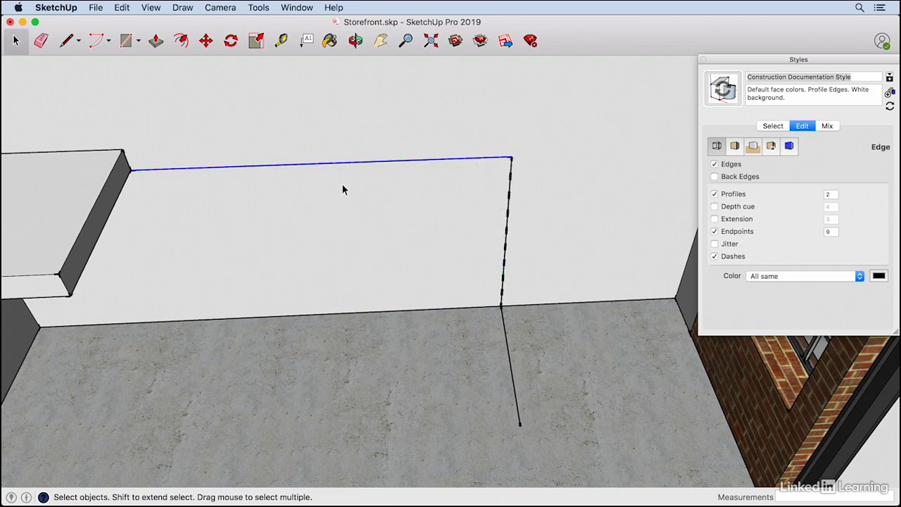
pyautogui.rightClick(226, 172)
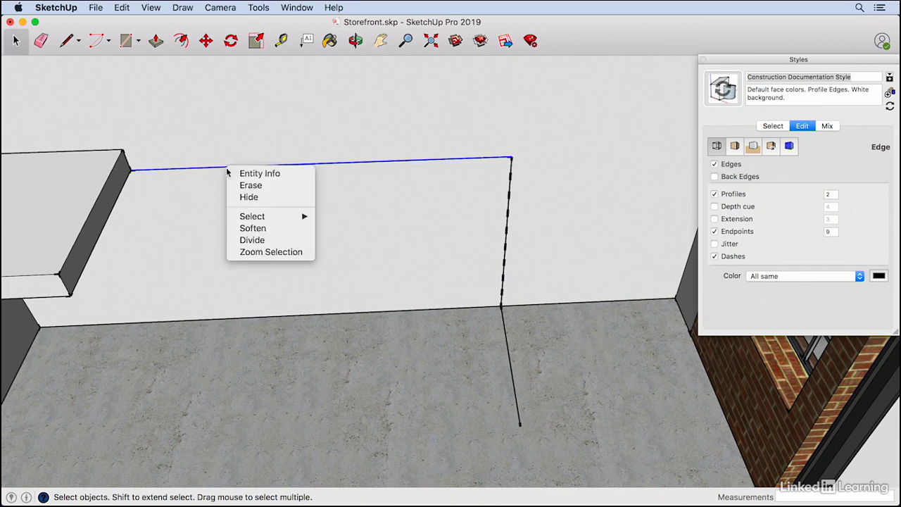
pyautogui.click(270, 241)
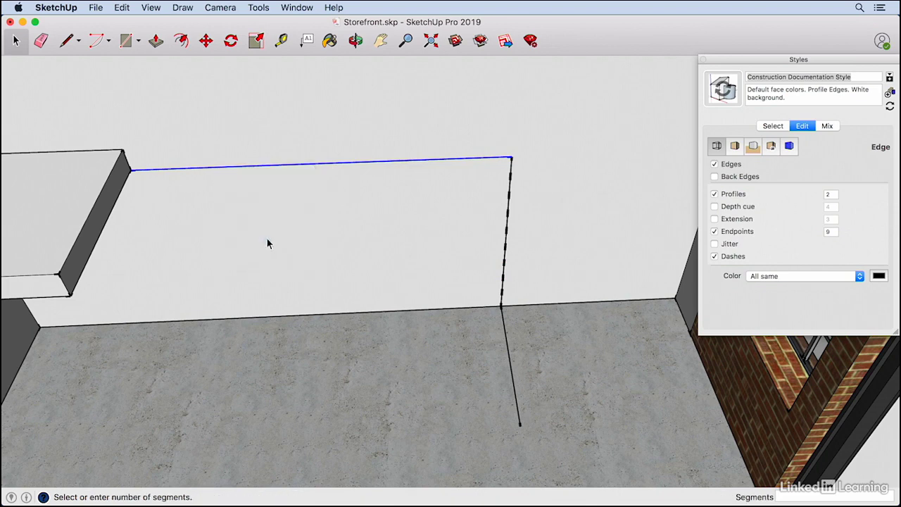
pyautogui.click(175, 171)
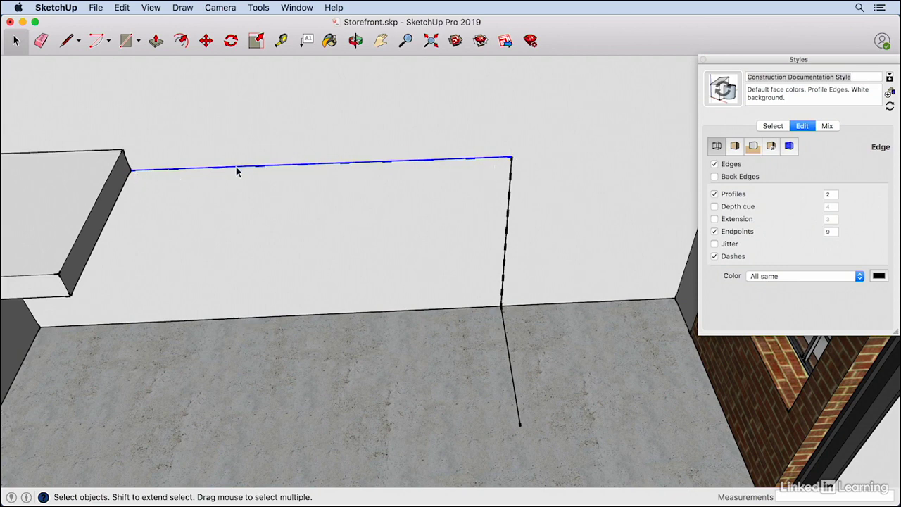
# Erase the second segment from the corner on both the horizontal and the vertical line to isolate the corner pair.
pyautogui.click(491, 162)
pyautogui.click(511, 171)
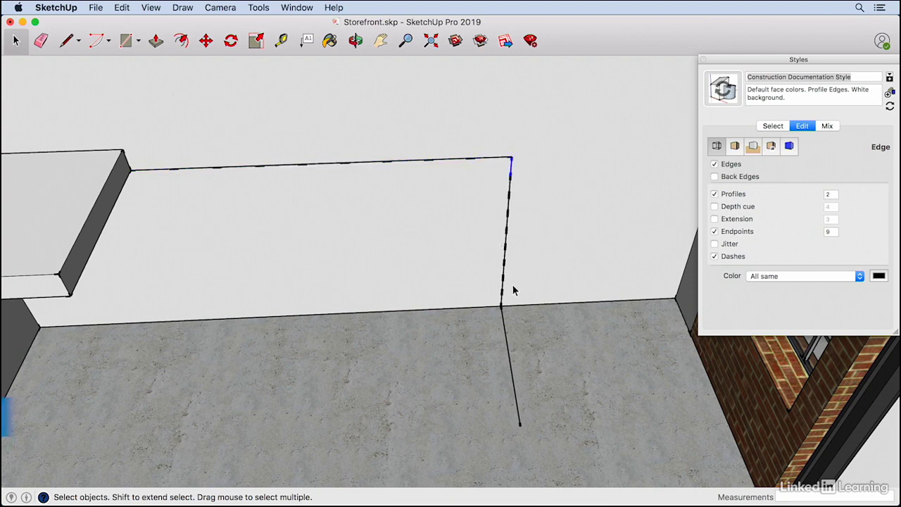
pyautogui.click(486, 162)
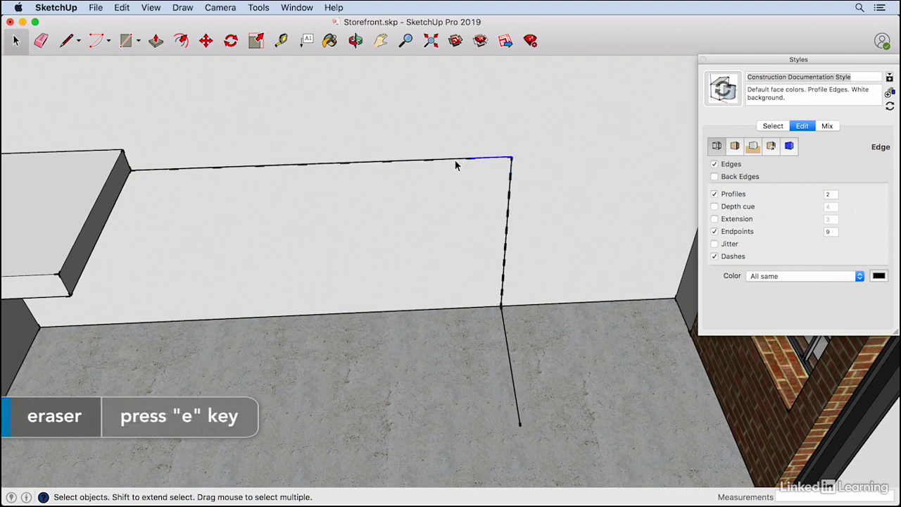
pyautogui.press('e')
pyautogui.click(451, 162)
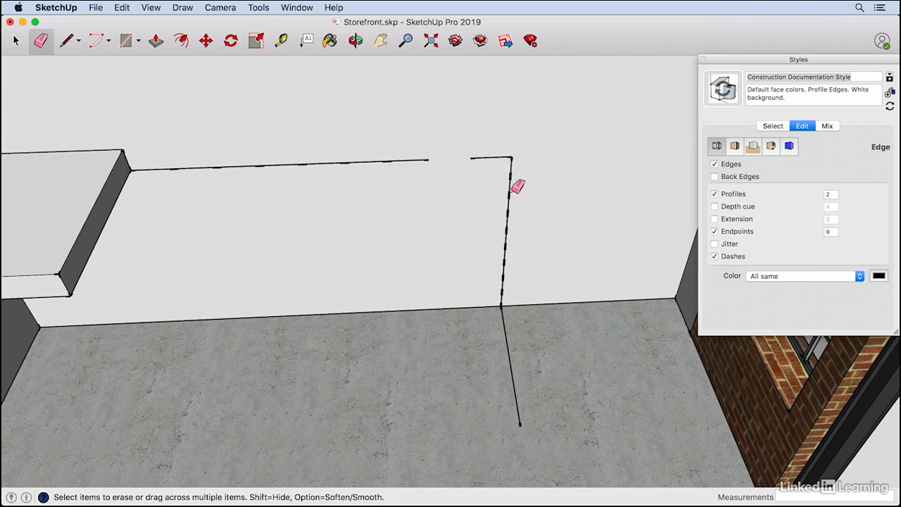
pyautogui.click(511, 190)
pyautogui.press('space')
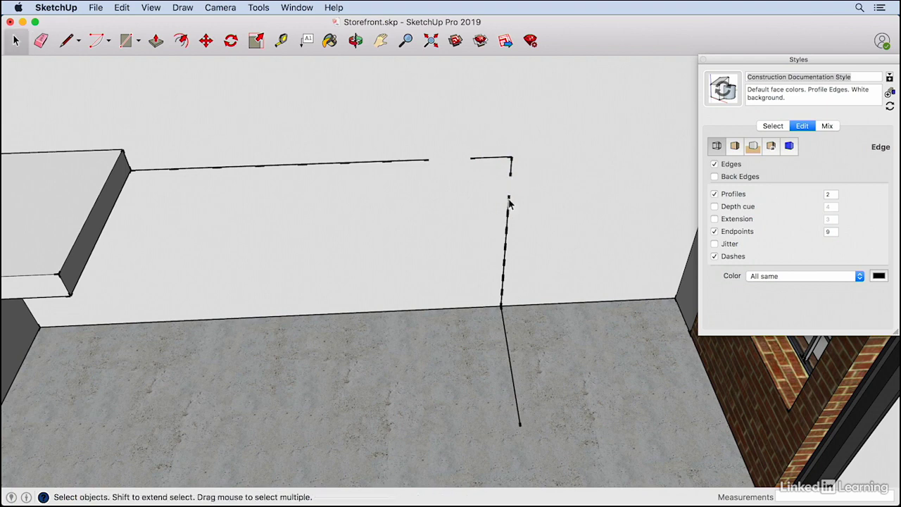
# Make a component named Sign from the two edge segments meeting at the corner.
pyautogui.click(503, 159)
pyautogui.keyDown('shift'); pyautogui.click(511, 171); pyautogui.keyUp('shift')
pyautogui.rightClick(502, 163)
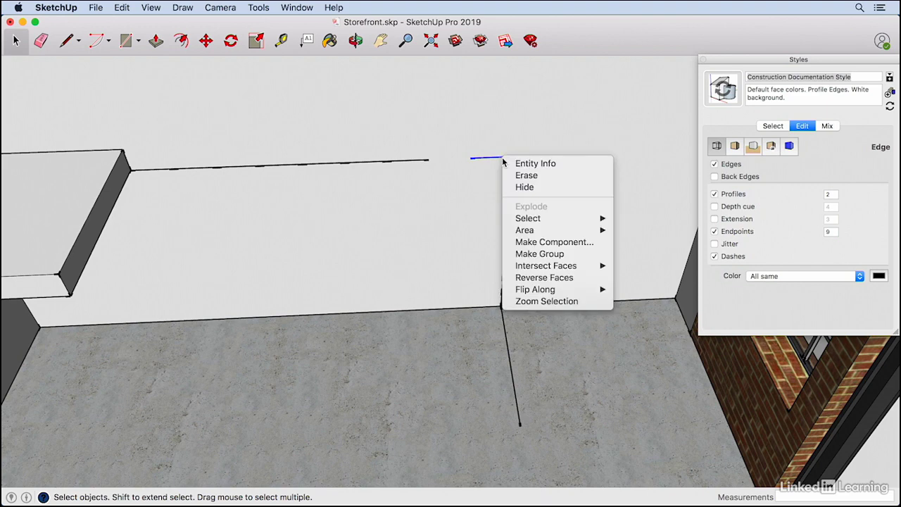
pyautogui.click(545, 242)
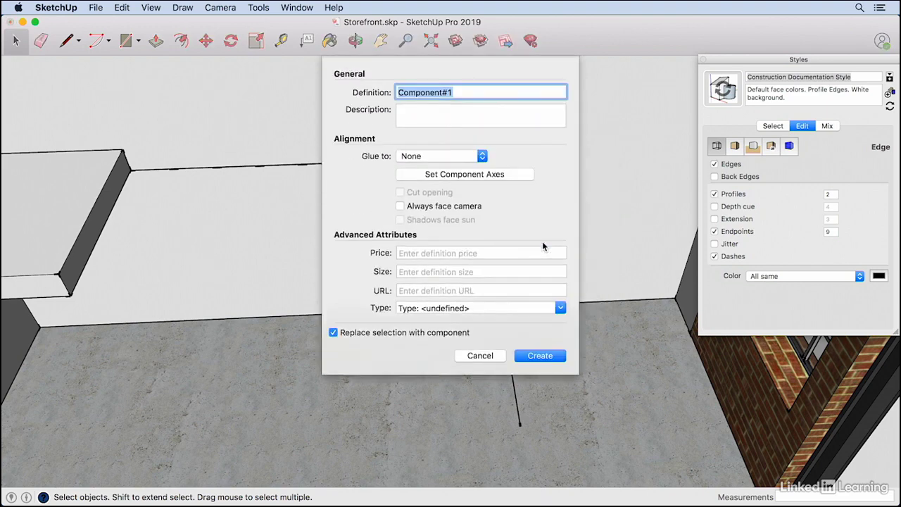
pyautogui.write('Sign')
pyautogui.press('Return')
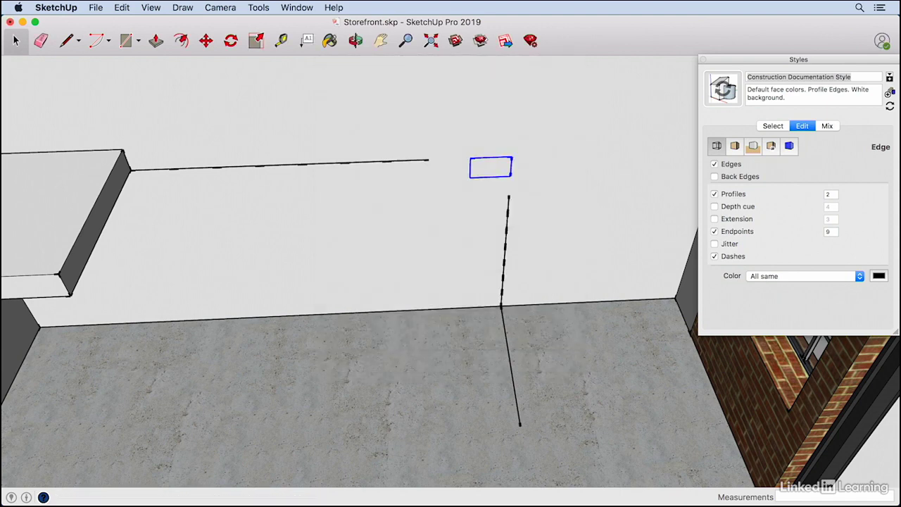
# Delete the remaining divided horizontal and vertical guide lines on the wall, keeping only the corner component.
pyautogui.click(407, 162)
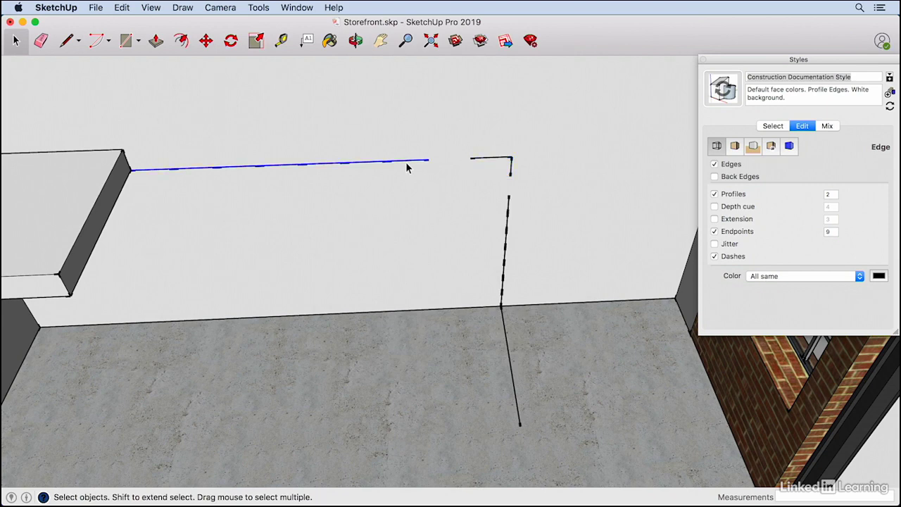
pyautogui.press('Delete')
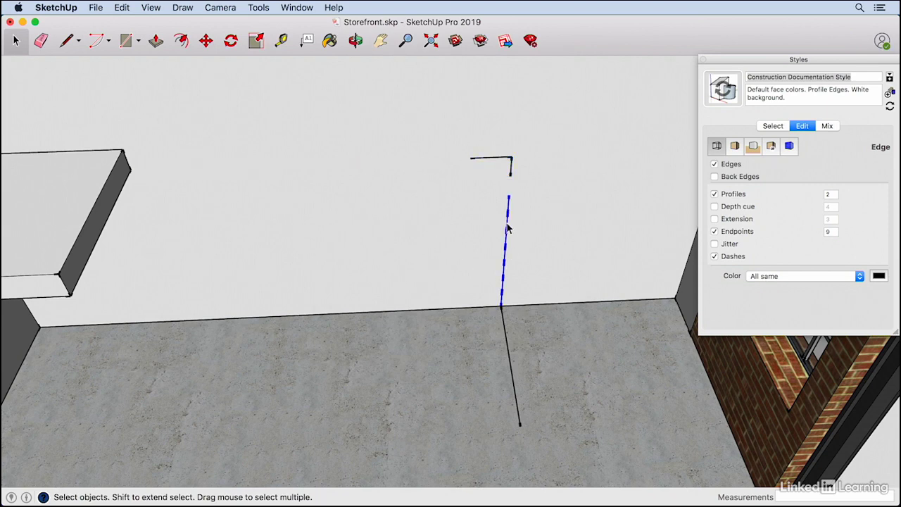
pyautogui.press('Delete')
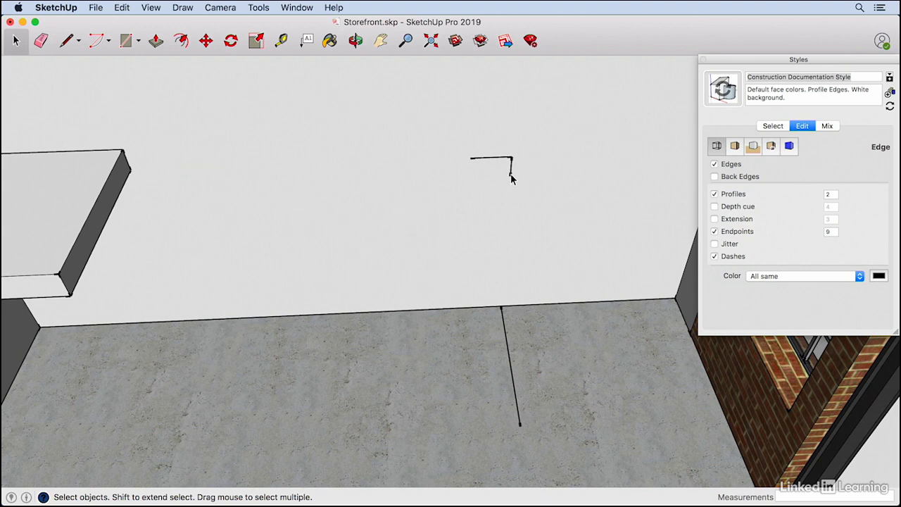
# Move the corner component straight down so its lower corner sits on the floor line's endpoint at the wall.
pyautogui.click(510, 176)
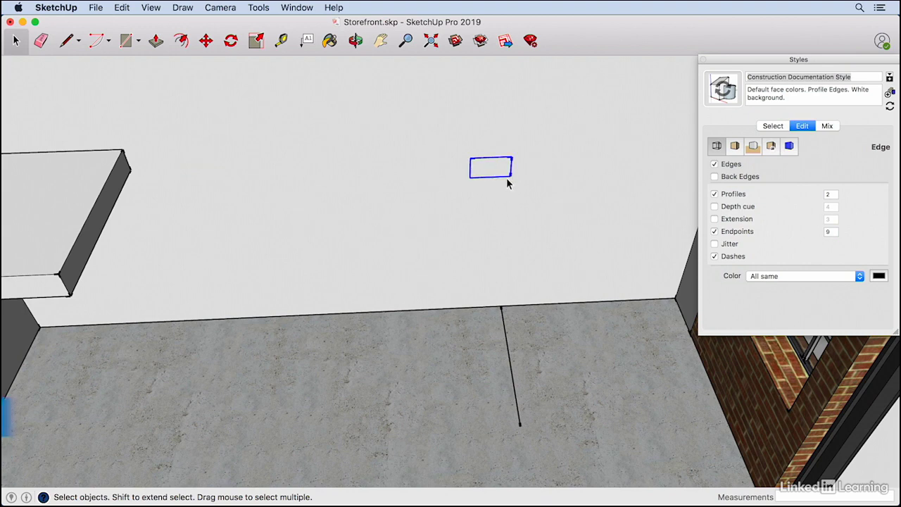
pyautogui.press('m')
pyautogui.click(510, 177)
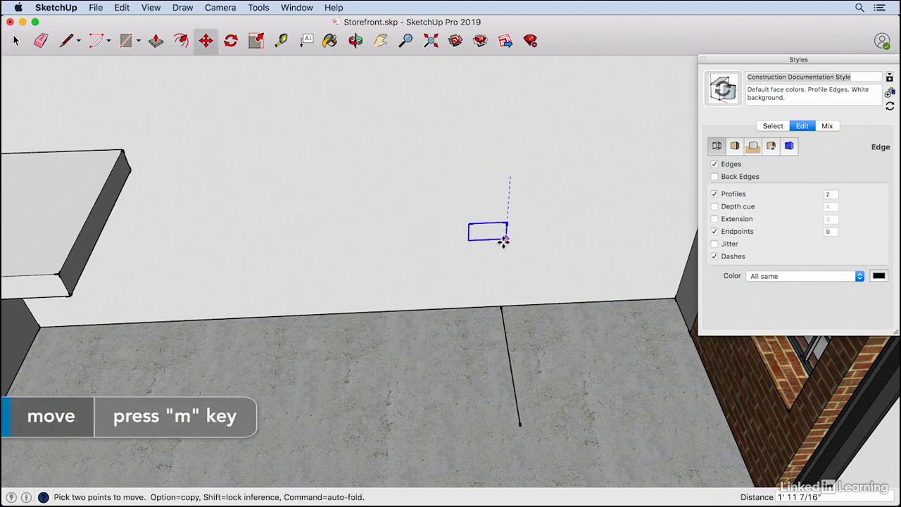
pyautogui.click(502, 305)
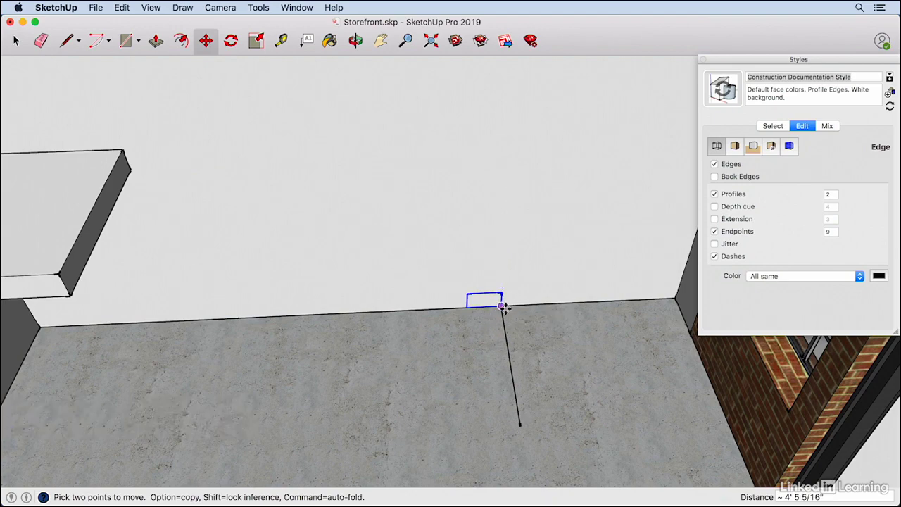
pyautogui.scroll(-2, 509, 300)
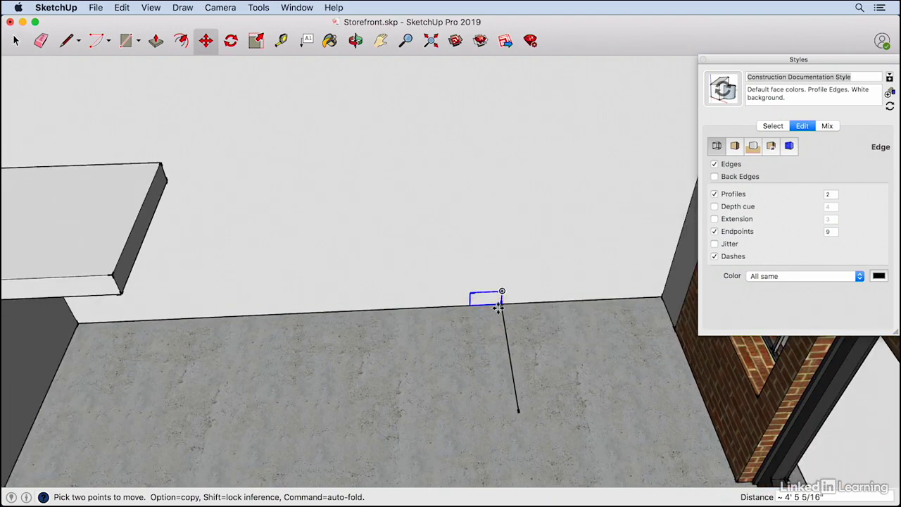
# Open the corner component for editing and turn off Endpoints in the style's edge settings.
pyautogui.press('space')
pyautogui.doubleClick(503, 299)
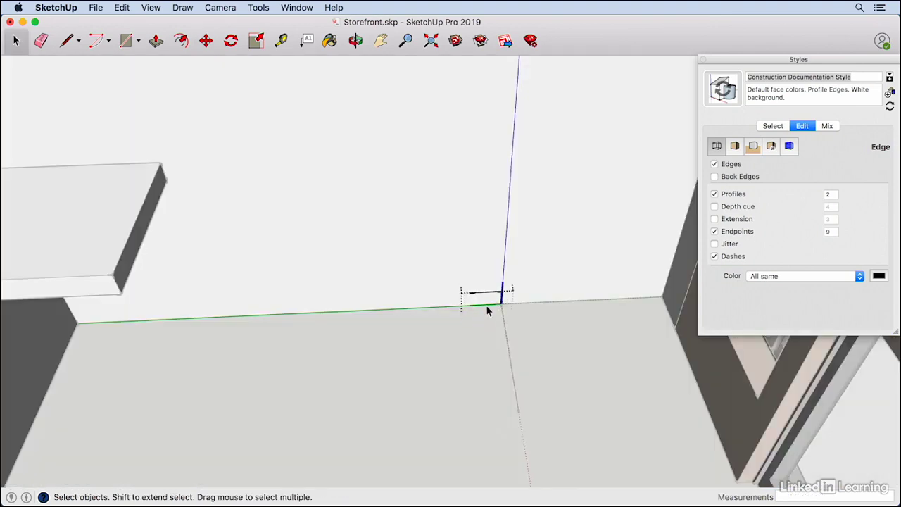
pyautogui.click(715, 231)
pyautogui.scroll(3, 511, 299)
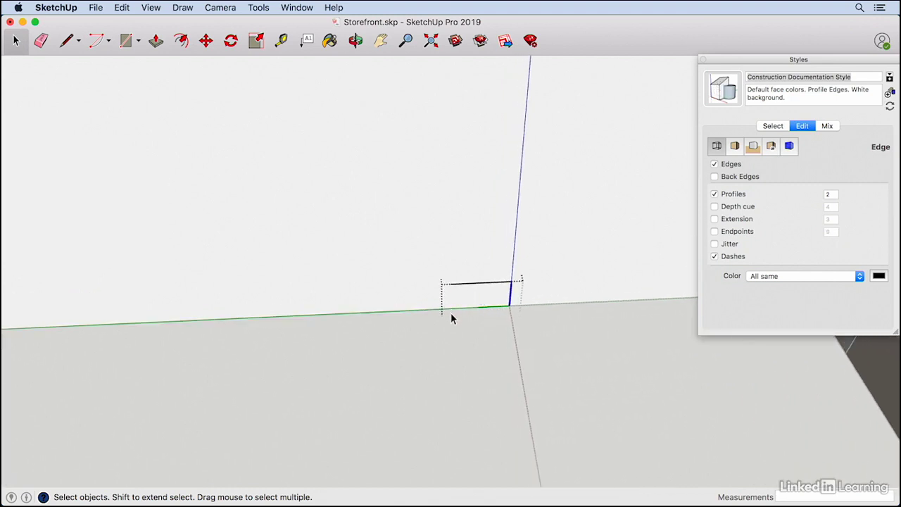
# Draw a rectangle about 11 9/16" by 6 11/16" inside the component, spanning the two edges' outer endpoints.
pyautogui.press('r')
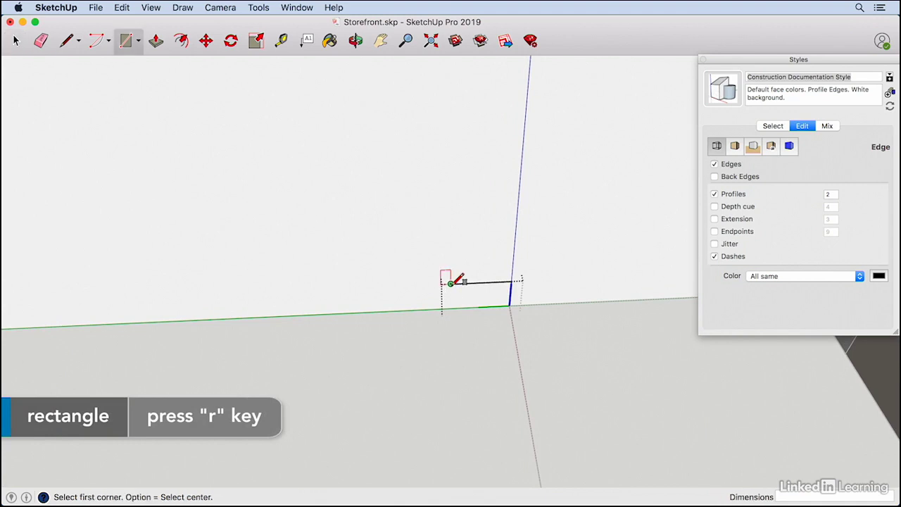
pyautogui.click(450, 283)
pyautogui.click(511, 306)
pyautogui.scroll(-2, 518, 289)
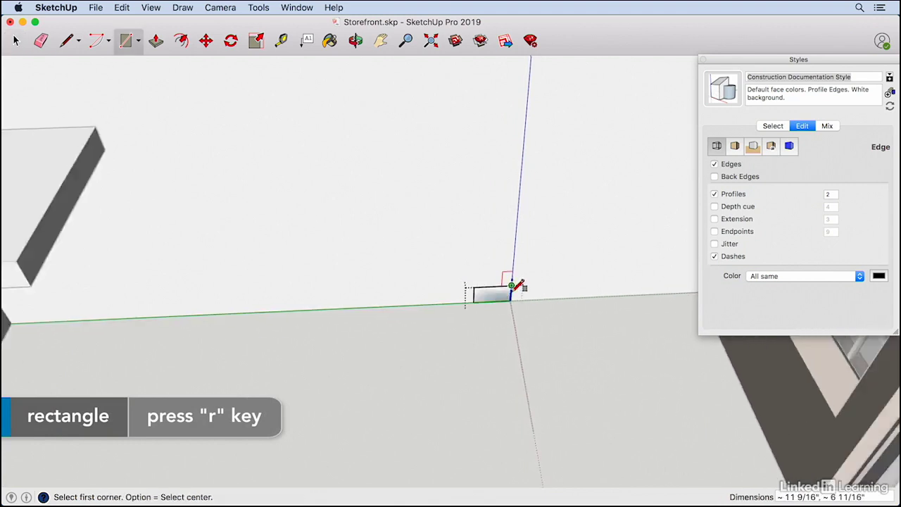
pyautogui.scroll(-1, 512, 286)
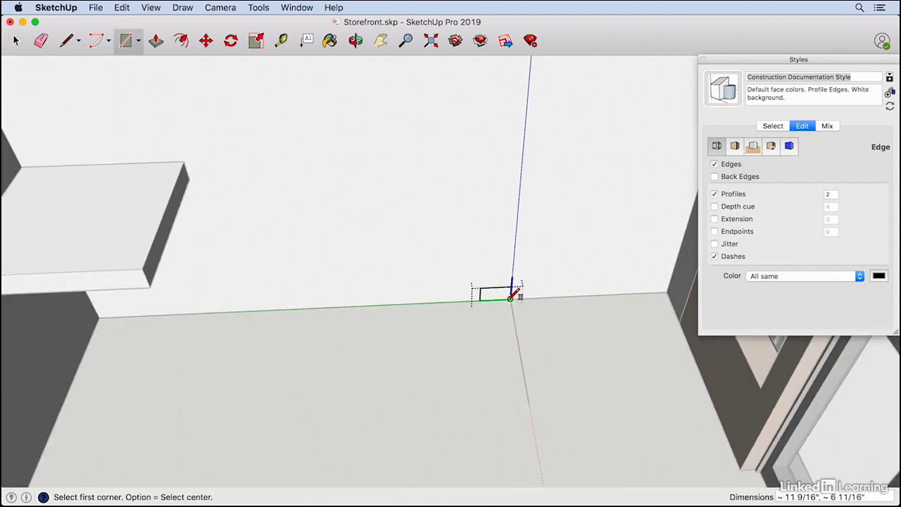
# Push/Pull the rectangle 4' out from the wall to line up with the landing slab's front, and close the component.
pyautogui.press('p')
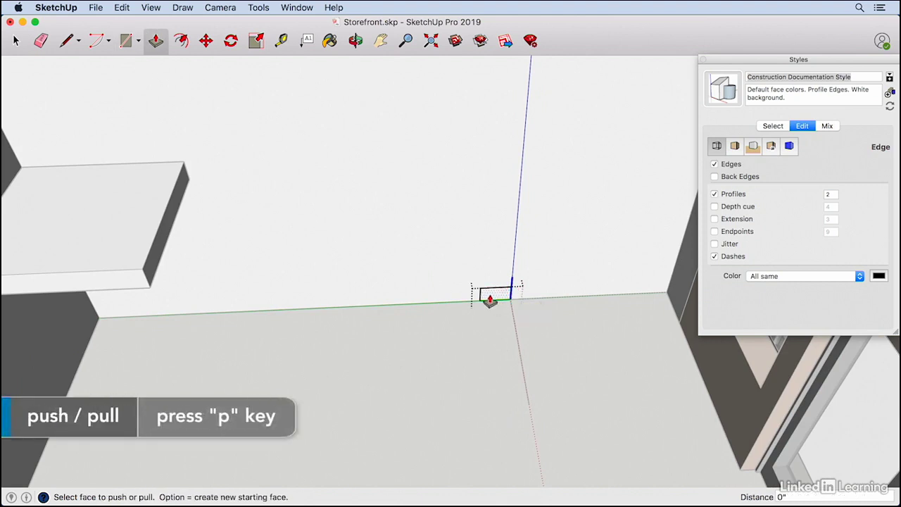
pyautogui.click(490, 301)
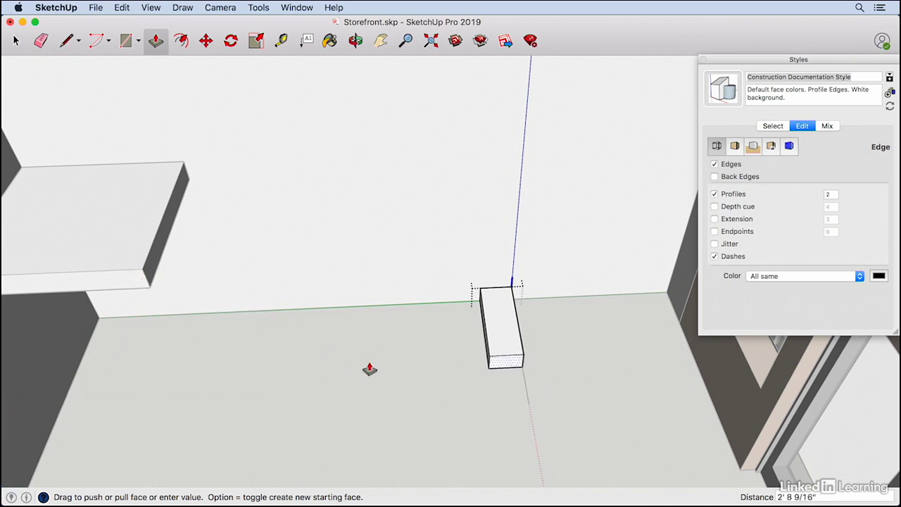
pyautogui.click(139, 278)
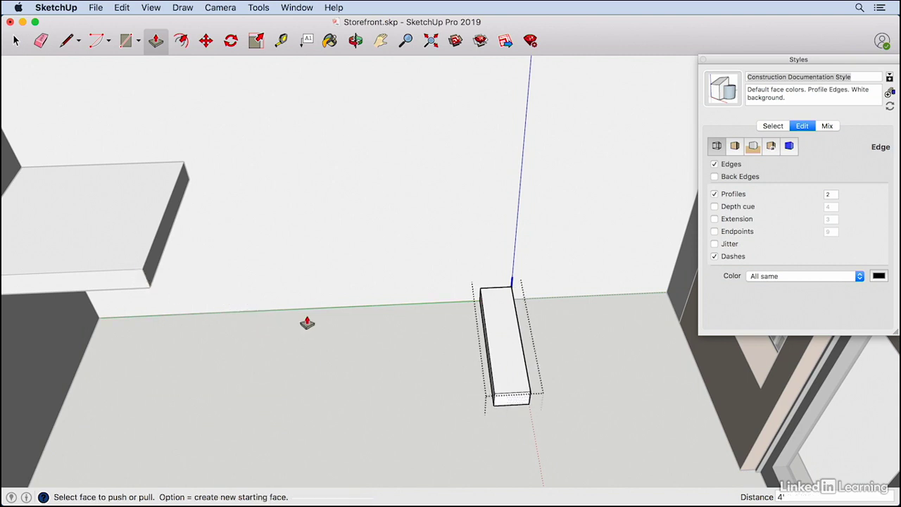
pyautogui.moveTo(436, 355); pyautogui.dragTo(334, 296, button='middle')
pyautogui.press('space')
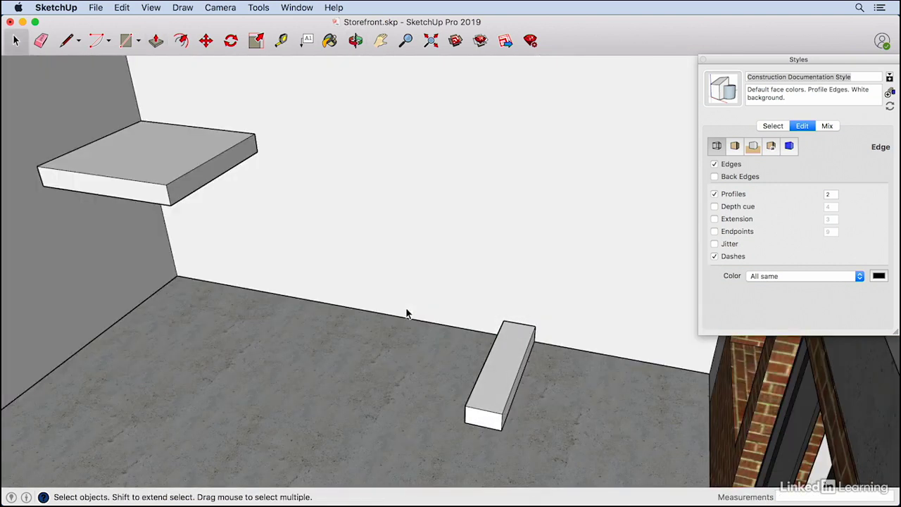
# Copy the stair block from its lower front corner onto its upper opposite corner and array it as 8 copies.
pyautogui.click(505, 405)
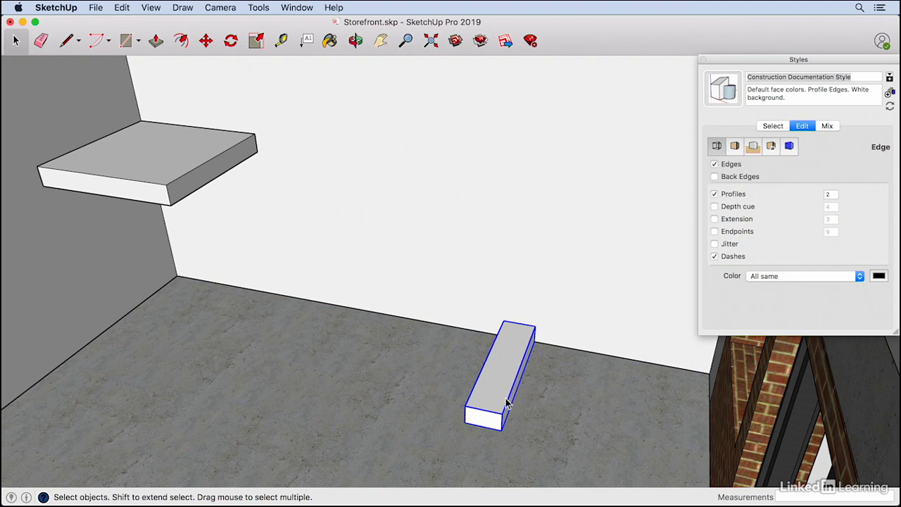
pyautogui.press('m')
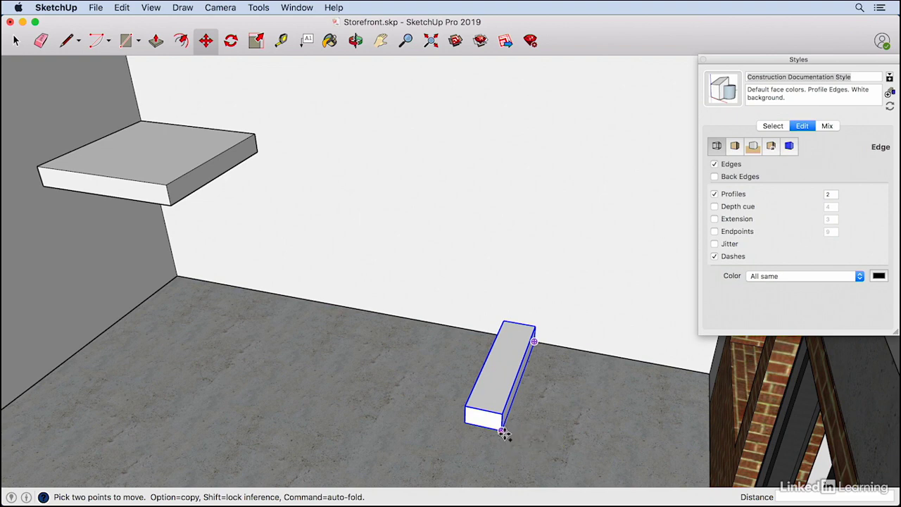
pyautogui.click(501, 431)
pyautogui.press('alt')
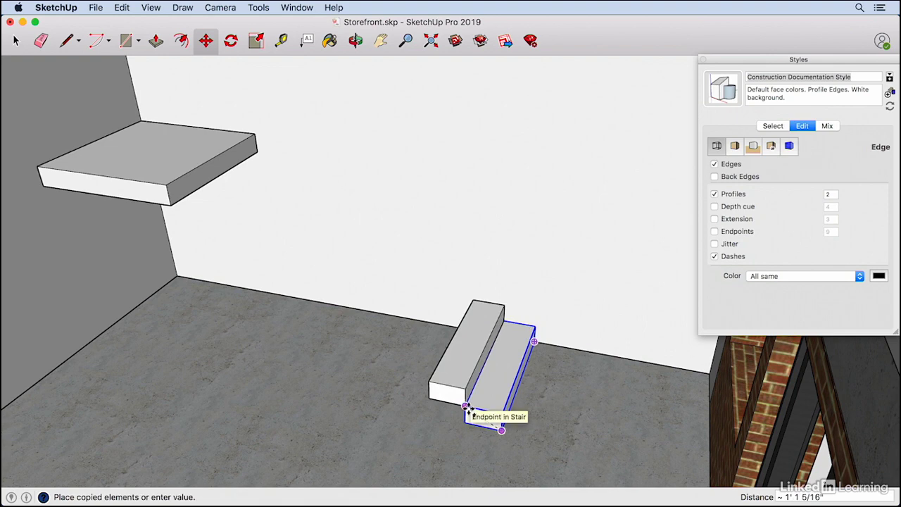
pyautogui.click(467, 407)
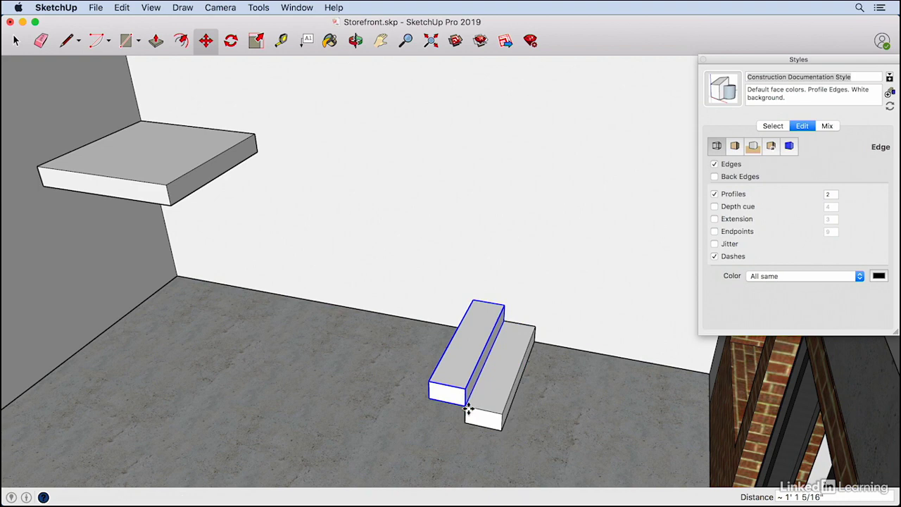
pyautogui.write('8x')
pyautogui.press('Return')
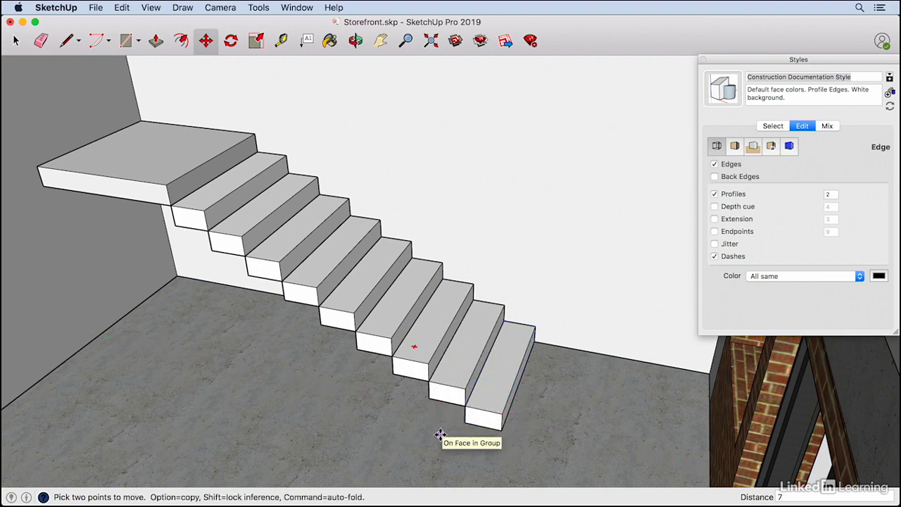
# Try the stair array with 7 copies and with 20 copies.
pyautogui.write('x')
pyautogui.press('Return')
pyautogui.write('20')
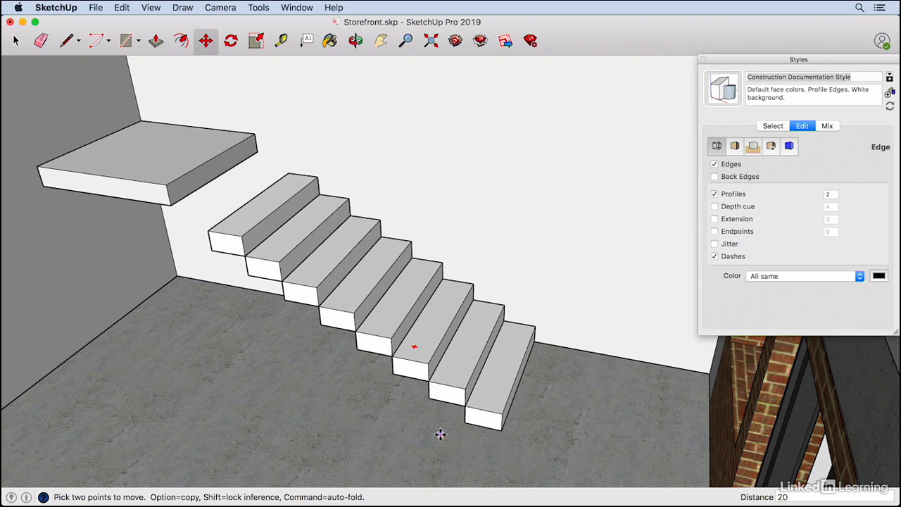
pyautogui.write('x')
pyautogui.press('Return')
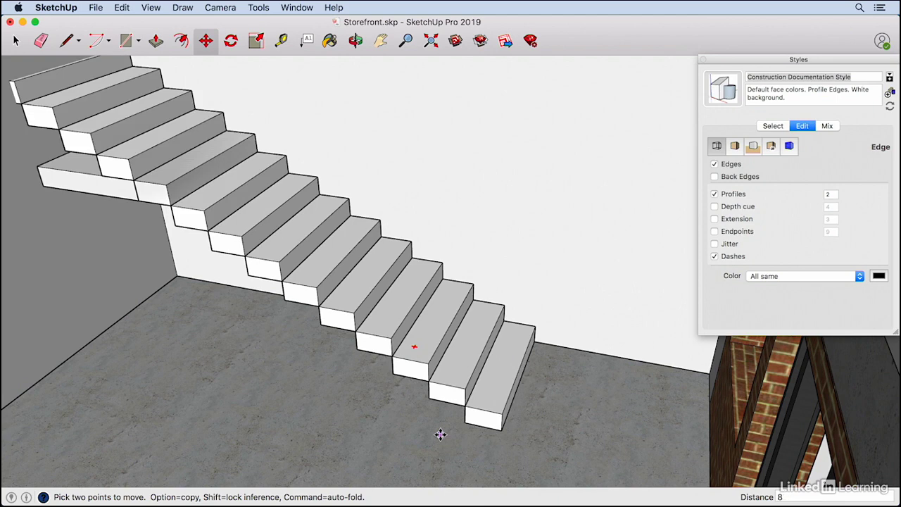
# Set the stair array to 8 copies so the flight meets the landing slab.
pyautogui.write('8x')
pyautogui.press('Return')
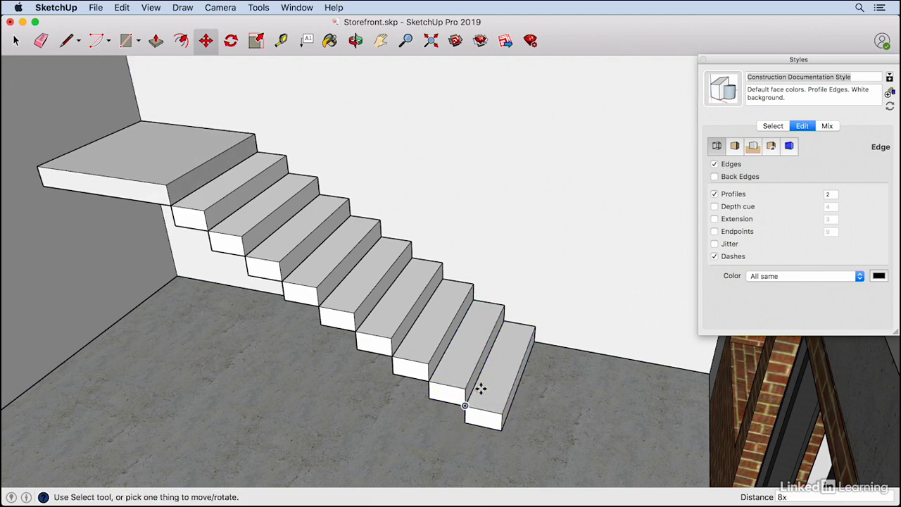
pyautogui.press('space')
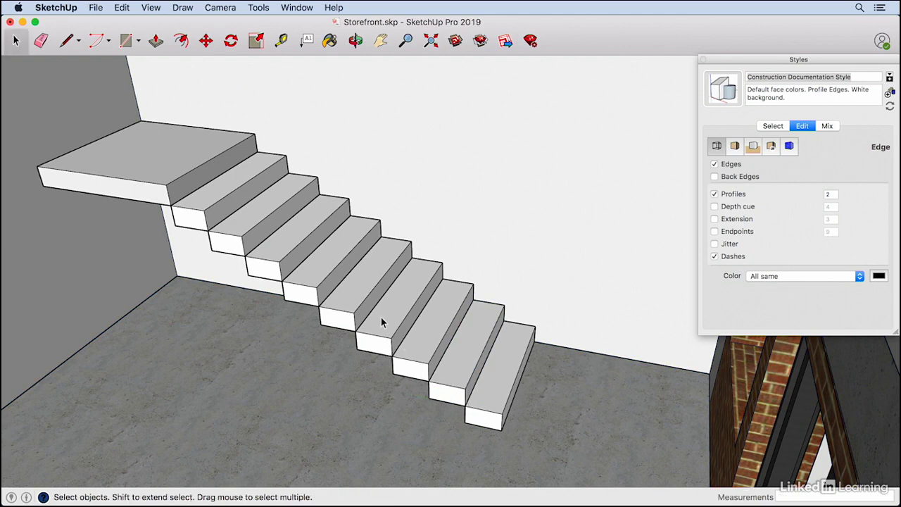
# Inside one middle stair component, copy the top edges of the white end face and the riser down 2 3/16".
pyautogui.click(343, 295)
pyautogui.doubleClick(343, 297)
pyautogui.scroll(5, 338, 300)
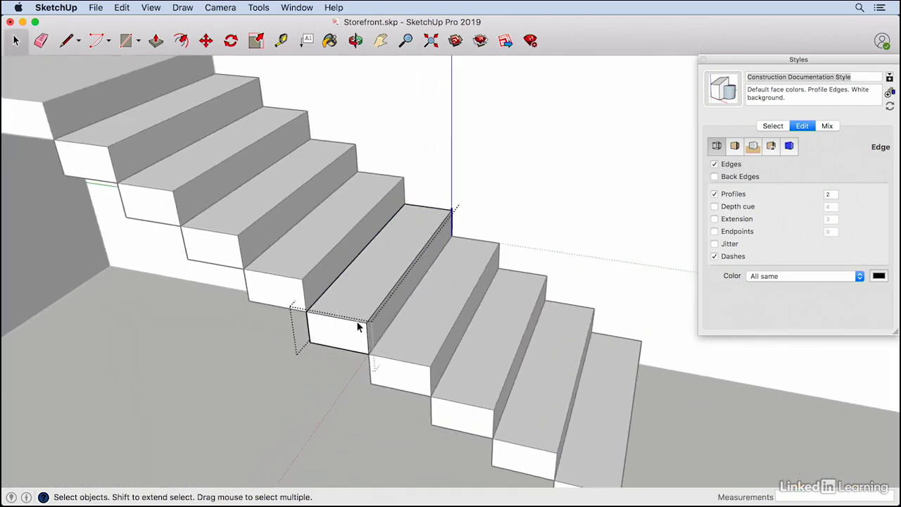
pyautogui.click(360, 321)
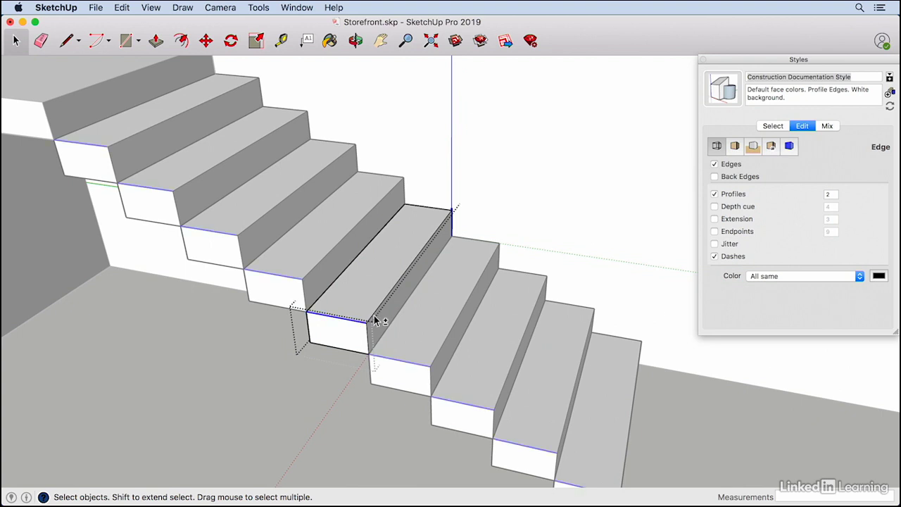
pyautogui.keyDown('shift'); pyautogui.click(376, 318); pyautogui.keyUp('shift')
pyautogui.scroll(2, 358, 326)
pyautogui.press('m')
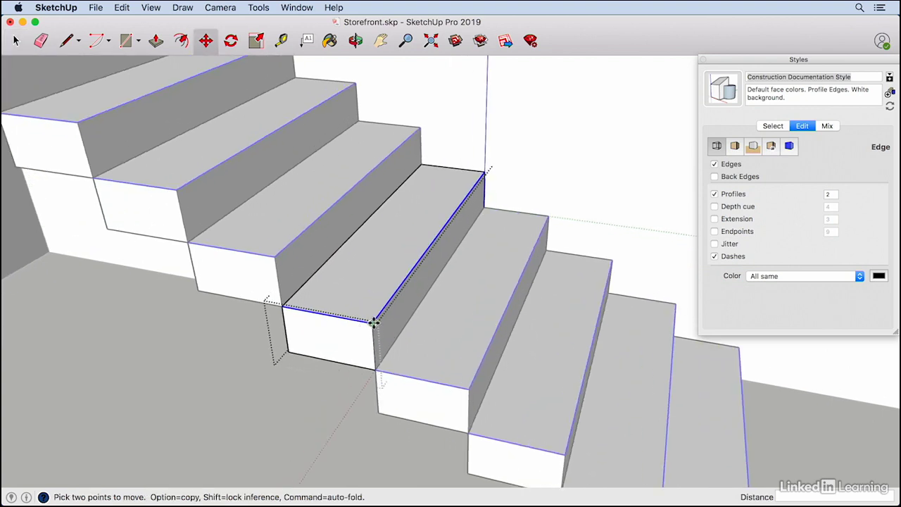
pyautogui.click(374, 321)
pyautogui.press('alt')
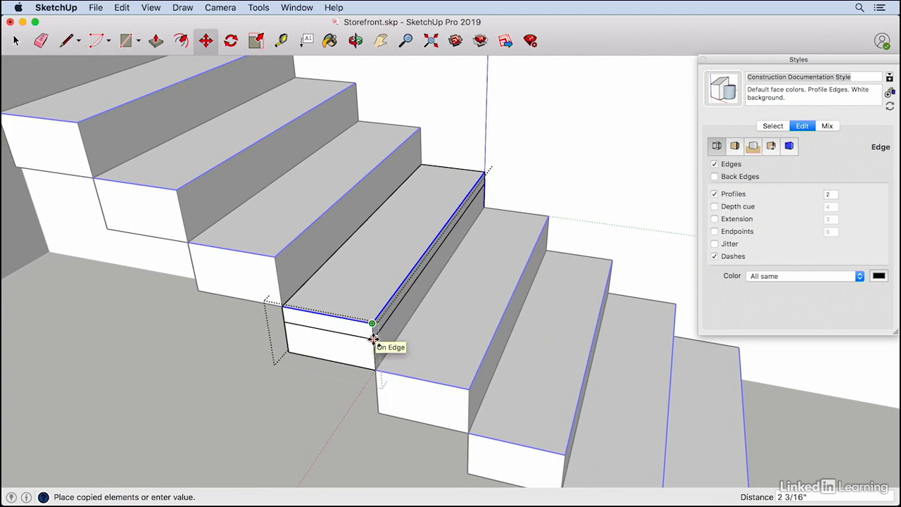
pyautogui.click(374, 338)
# Paint the stair's top face and the upper bands of its end and riser faces Steel, and close the component.
pyautogui.press('b')
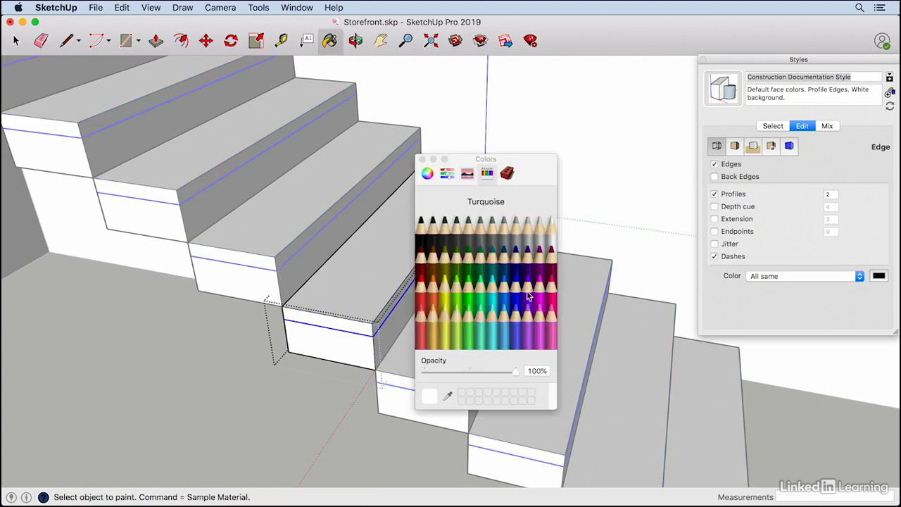
pyautogui.click(468, 229)
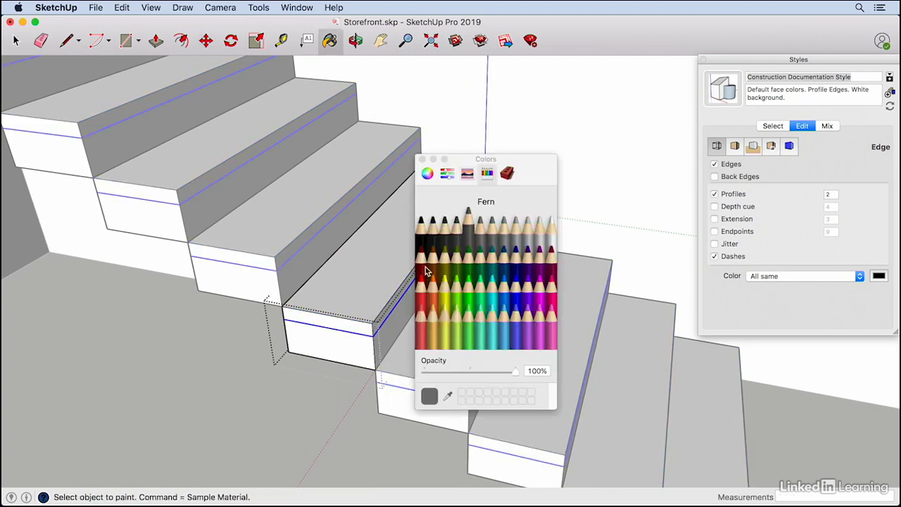
pyautogui.click(350, 326)
pyautogui.click(378, 322)
pyautogui.click(369, 310)
pyautogui.press('space')
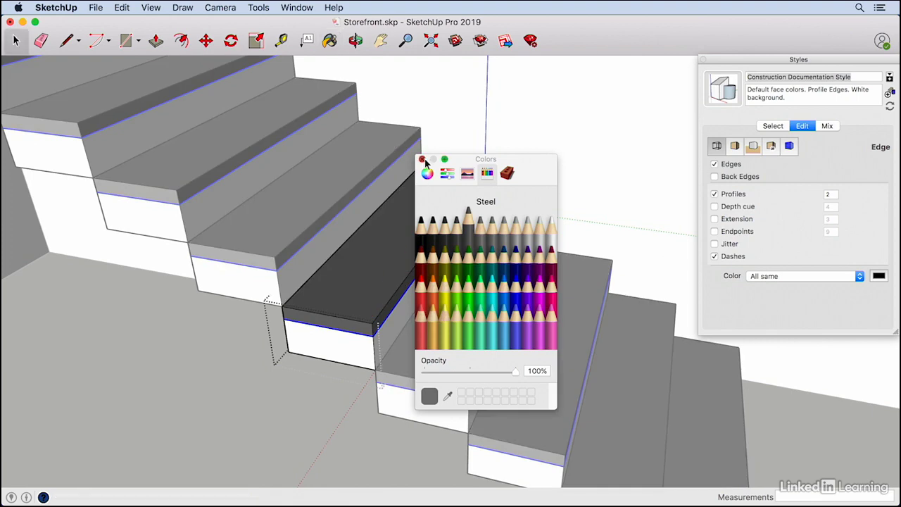
pyautogui.click(423, 160)
pyautogui.click(280, 411)
pyautogui.scroll(-5, 350, 369)
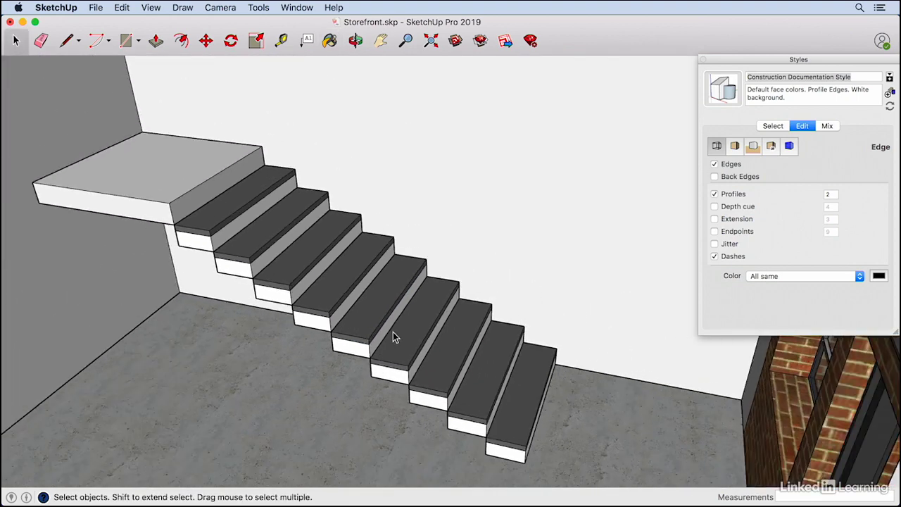